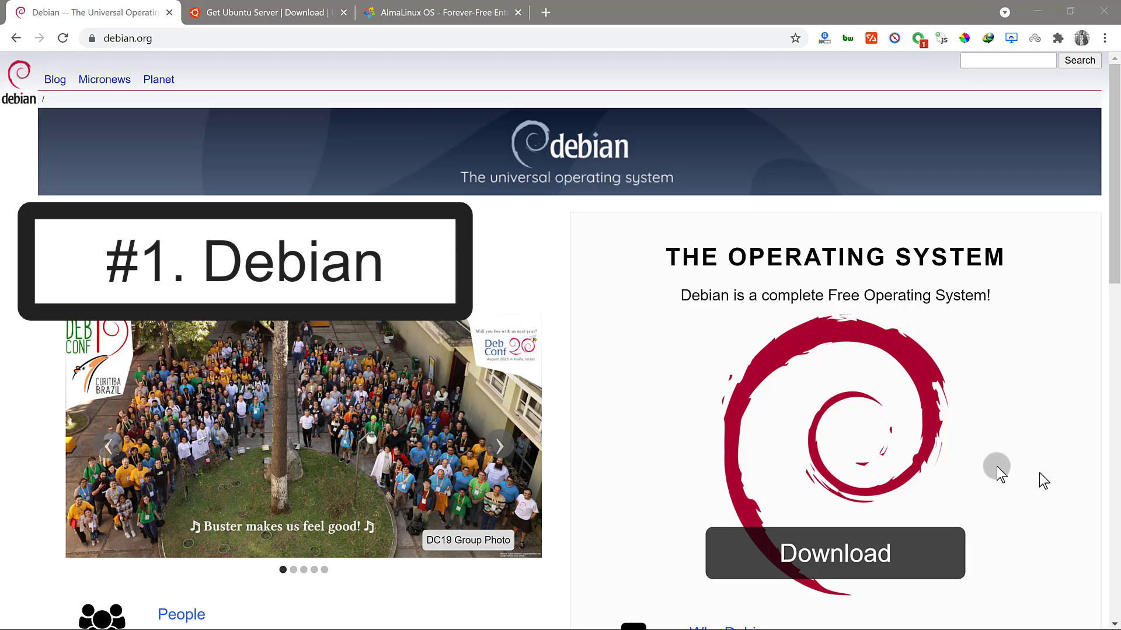
Step: Cycle through the Debian, Ubuntu Server and AlmaLinux tabs, finishing on Ubuntu Server's download page
click(421, 11)
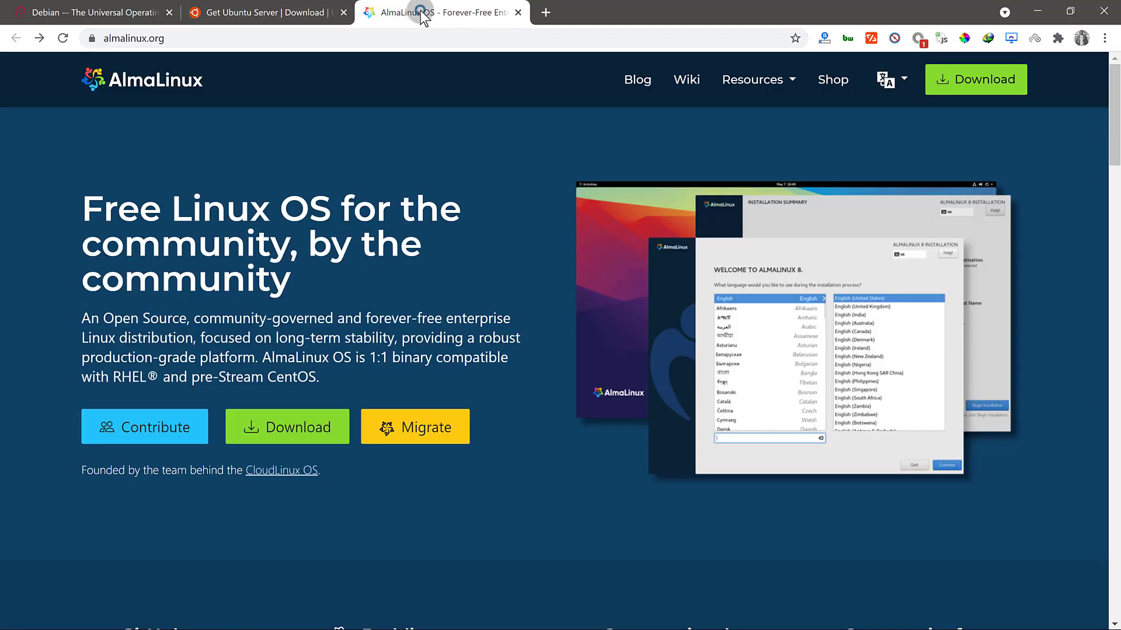
click(90, 10)
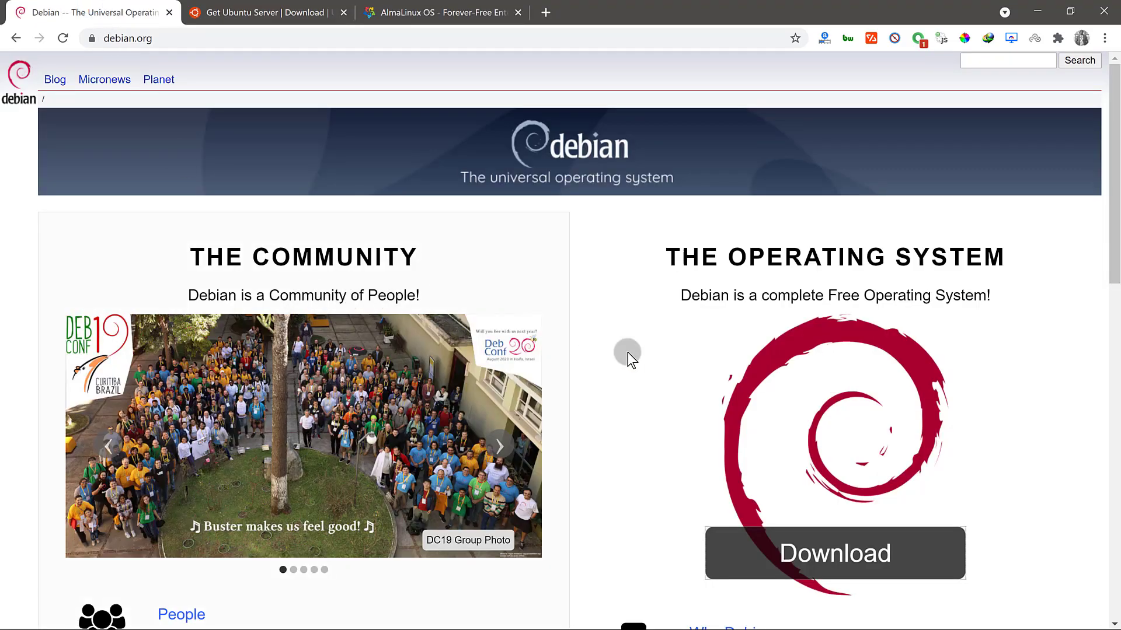
click(269, 8)
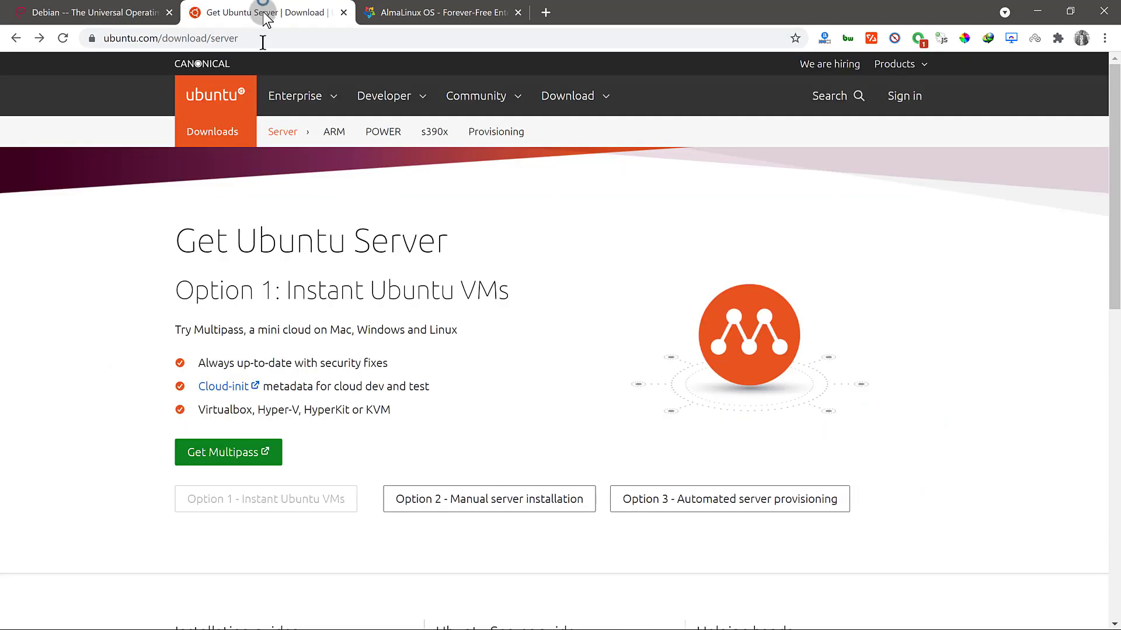
click(472, 12)
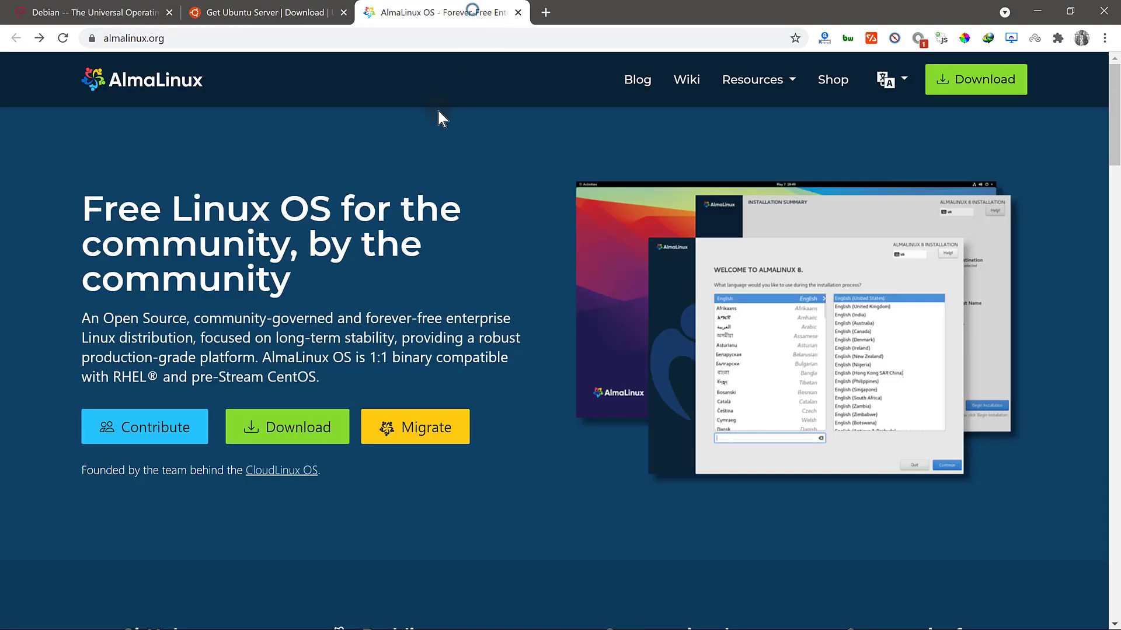
click(252, 12)
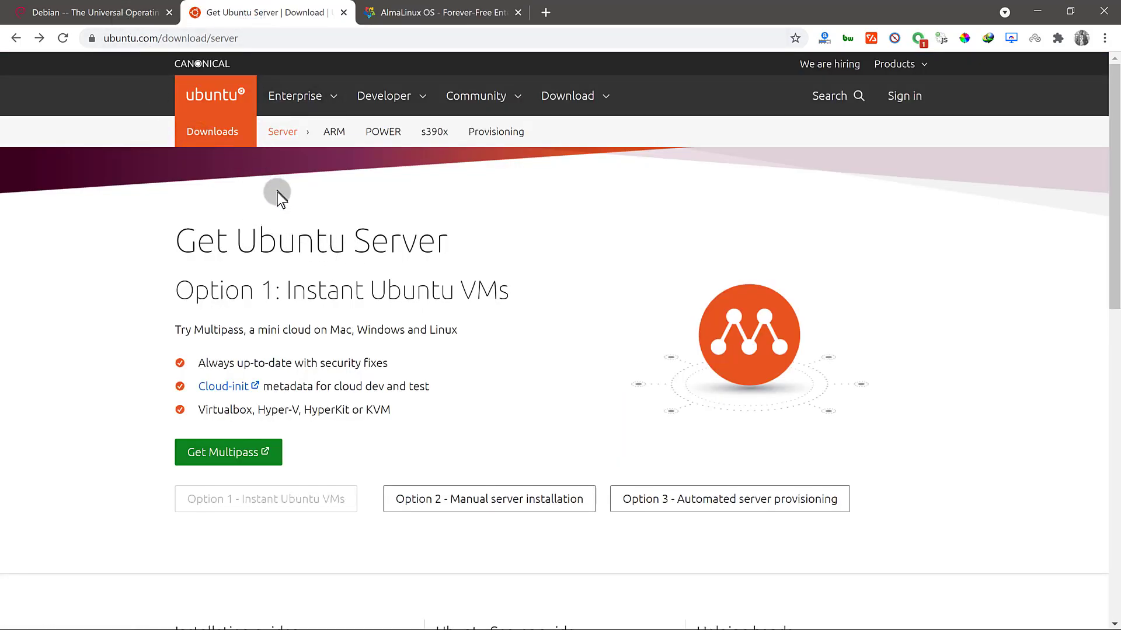
click(109, 14)
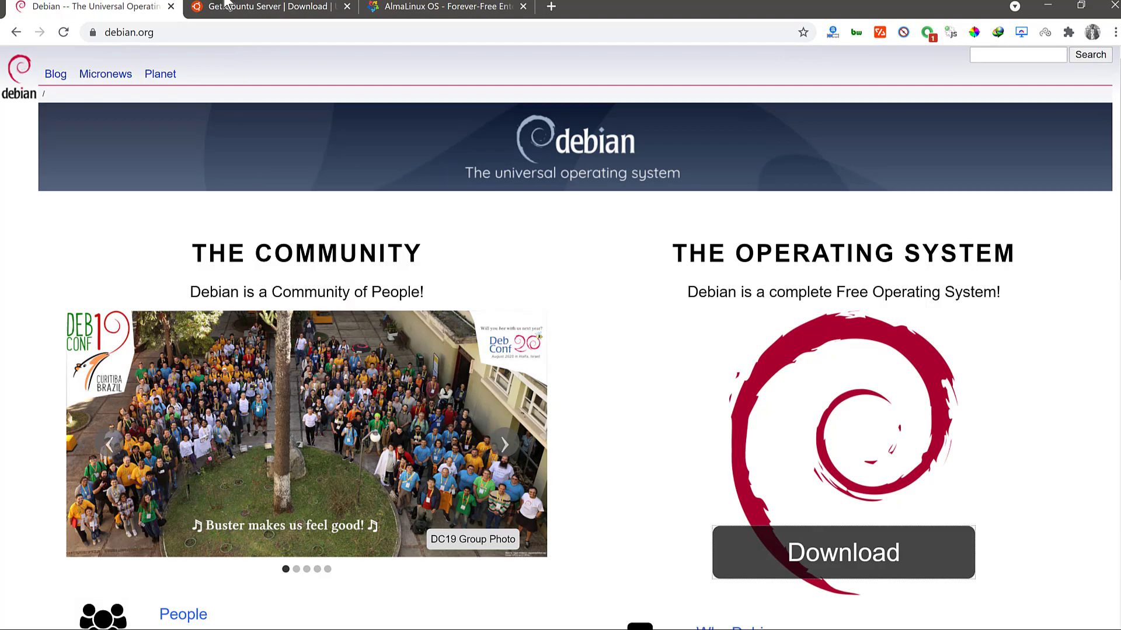
click(255, 7)
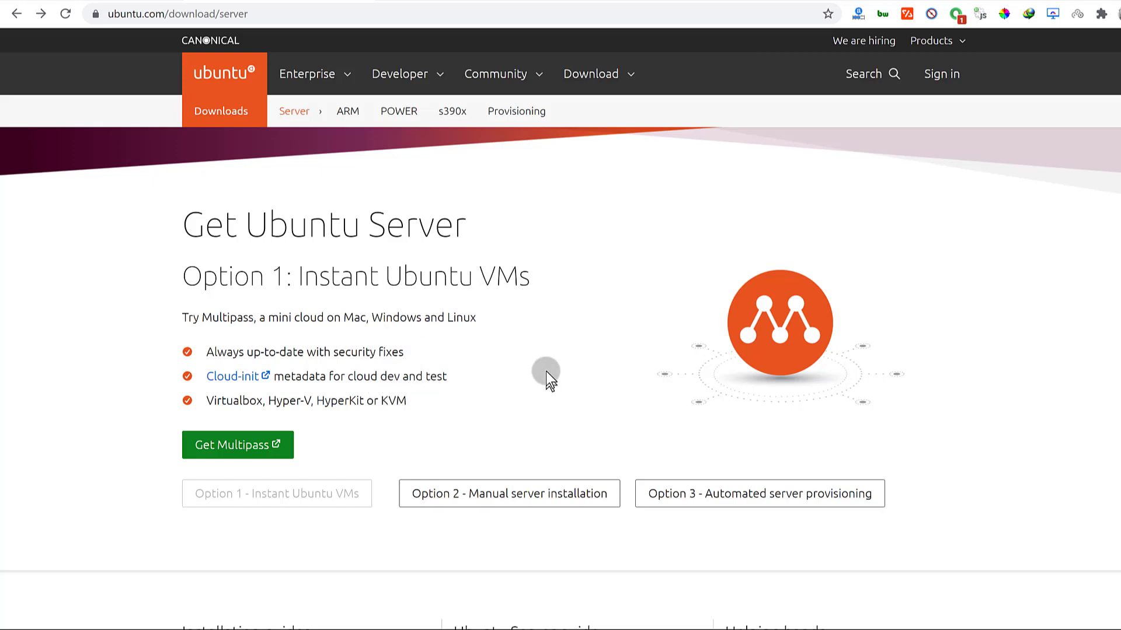
Step: Show Option 2 manual installation, highlighting the 21.04 release and the April 2025 security date
click(493, 496)
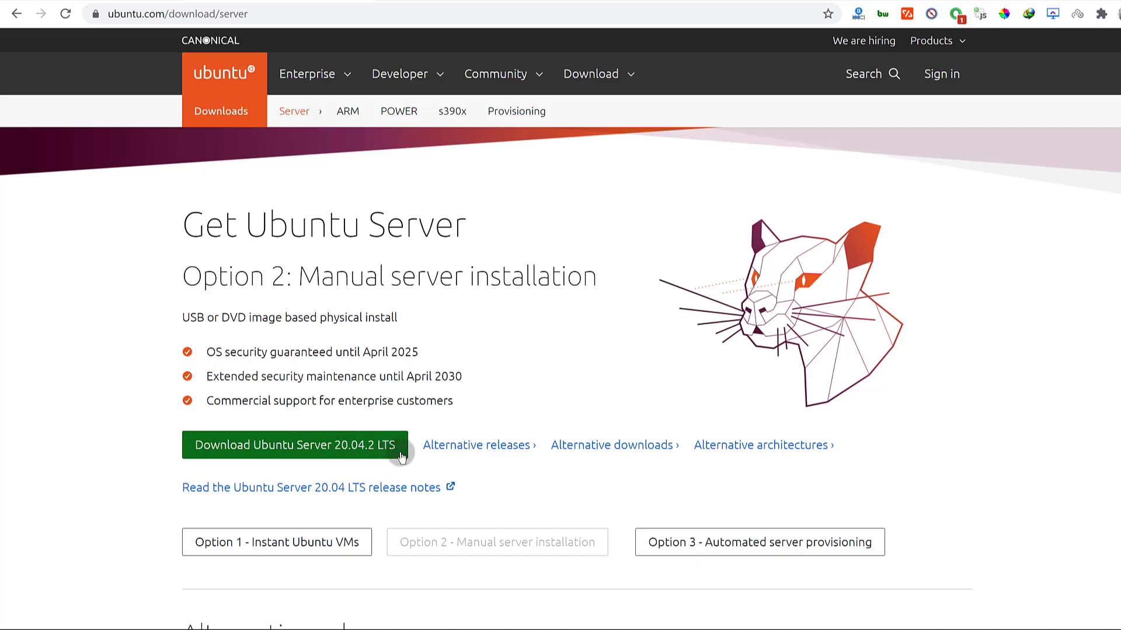
scroll(351, 447, down, 4)
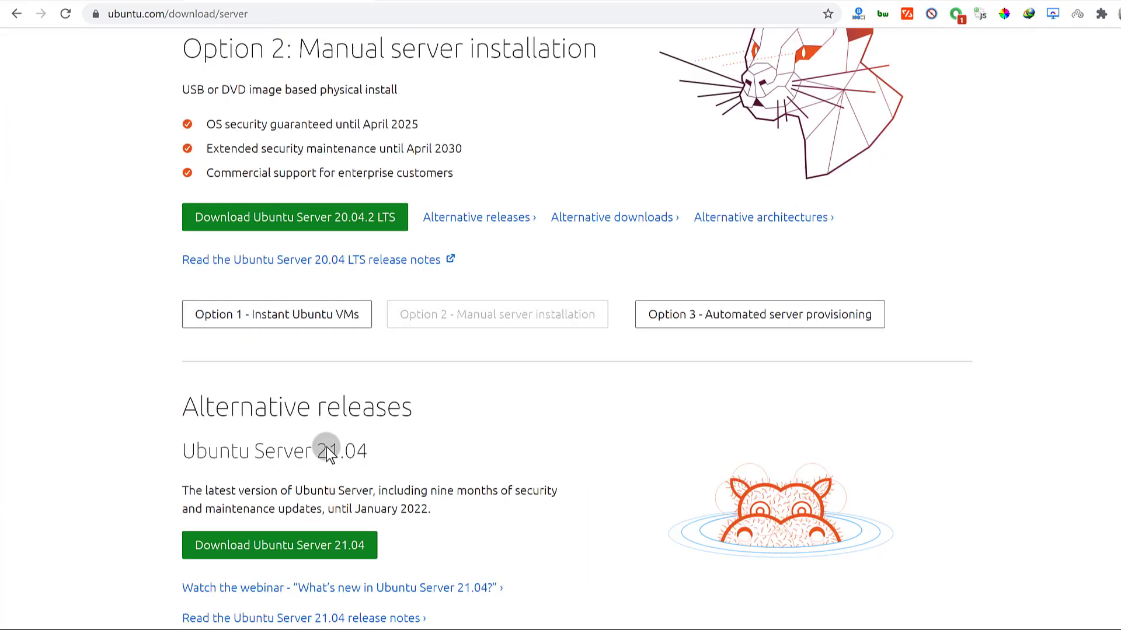
drag(317, 298, 388, 311)
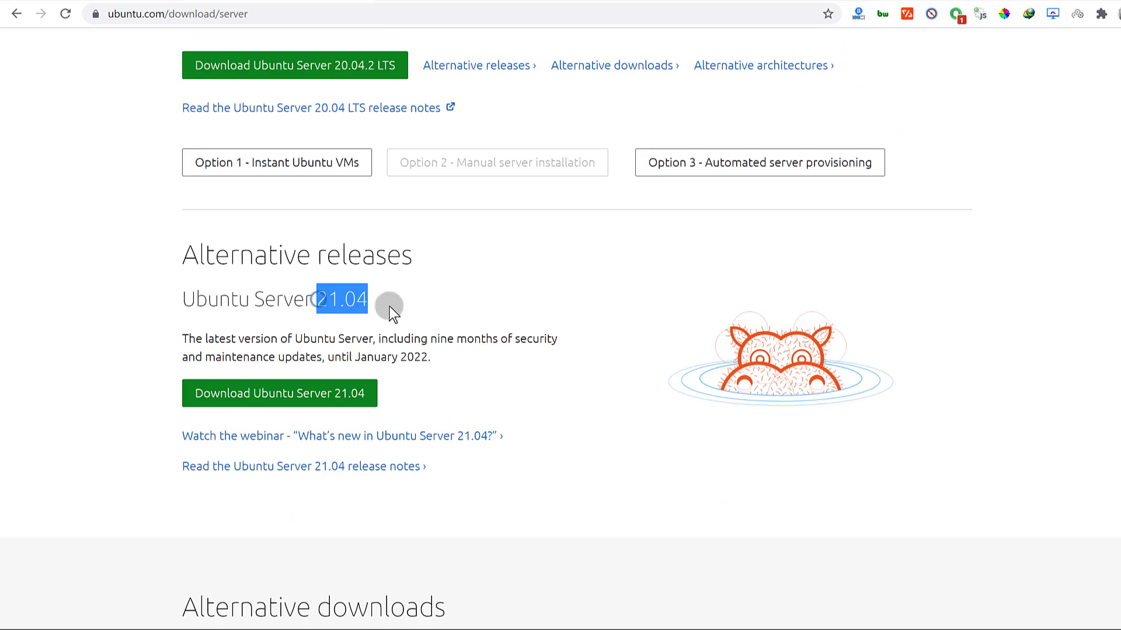
click(335, 536)
scroll(344, 383, up, 1)
scroll(343, 382, up, 3)
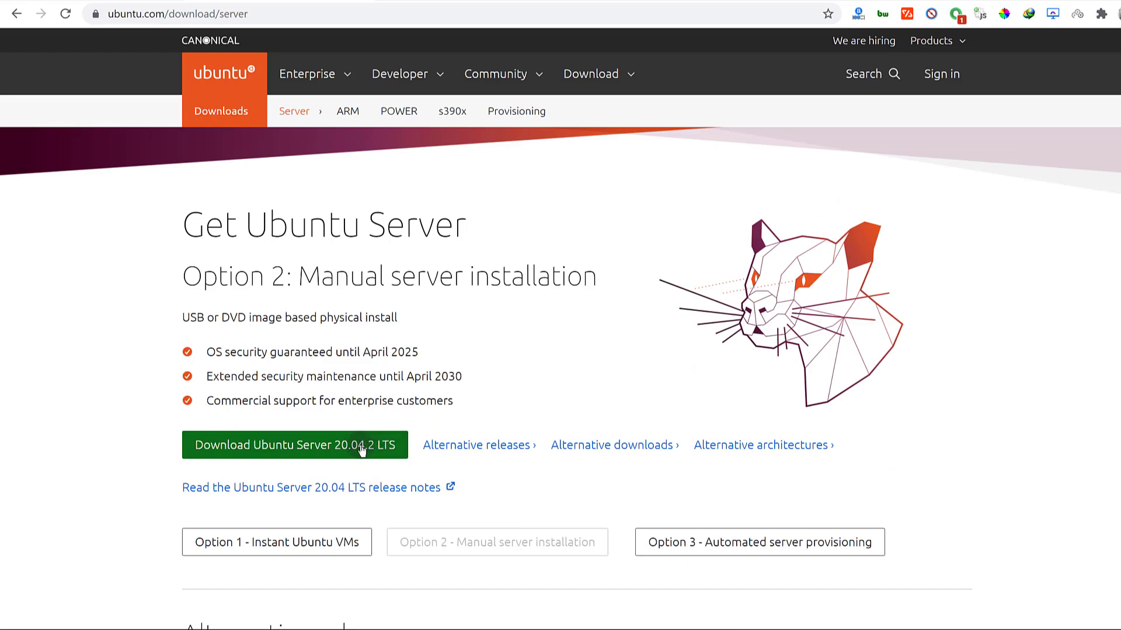
click(364, 352)
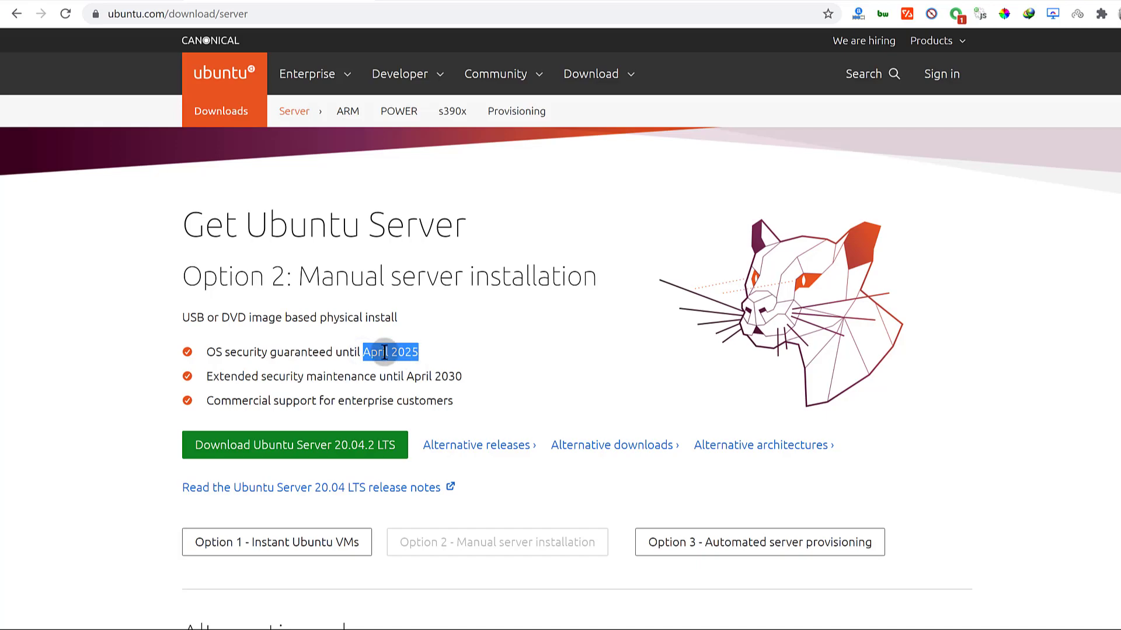
drag(364, 352, 400, 369)
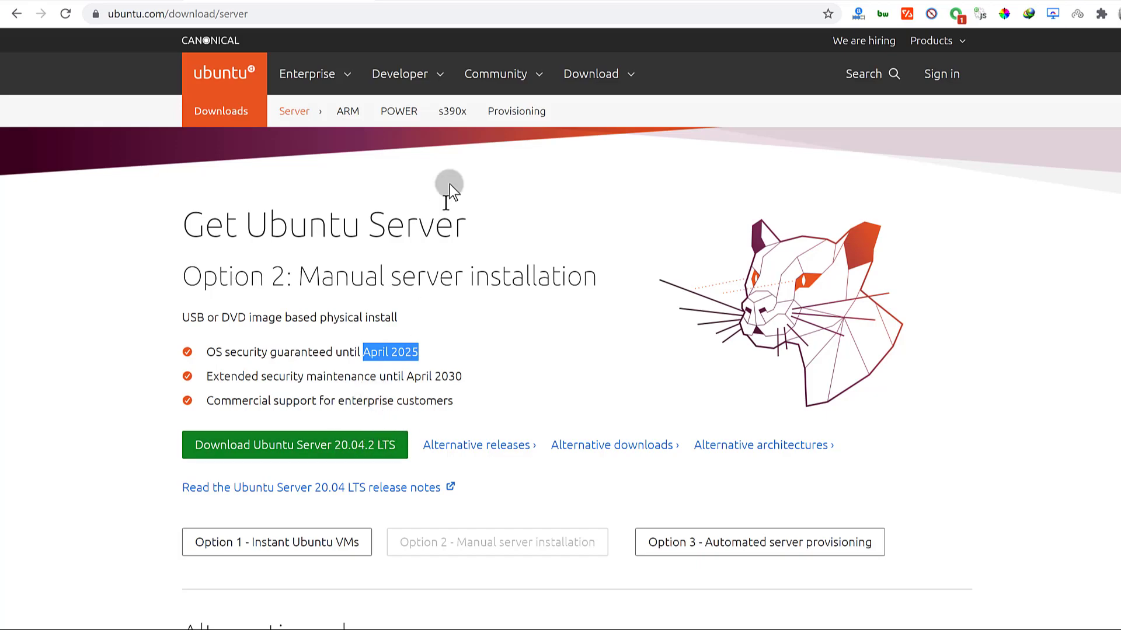
Step: Switch to the AlmaLinux homepage tab
click(420, 4)
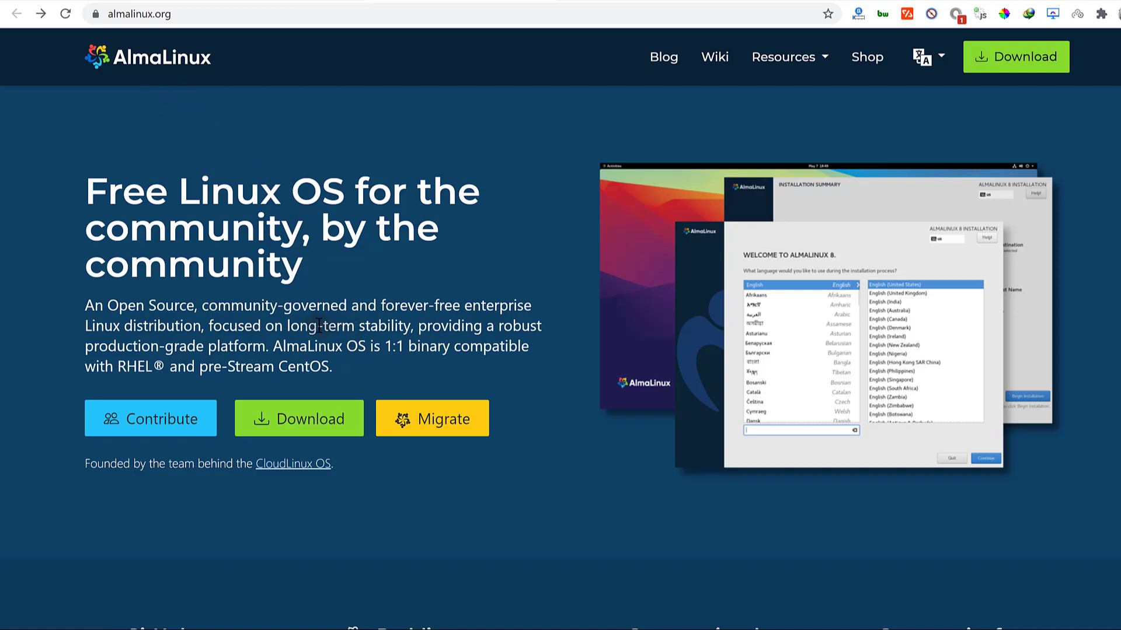
scroll(264, 298, down, 4)
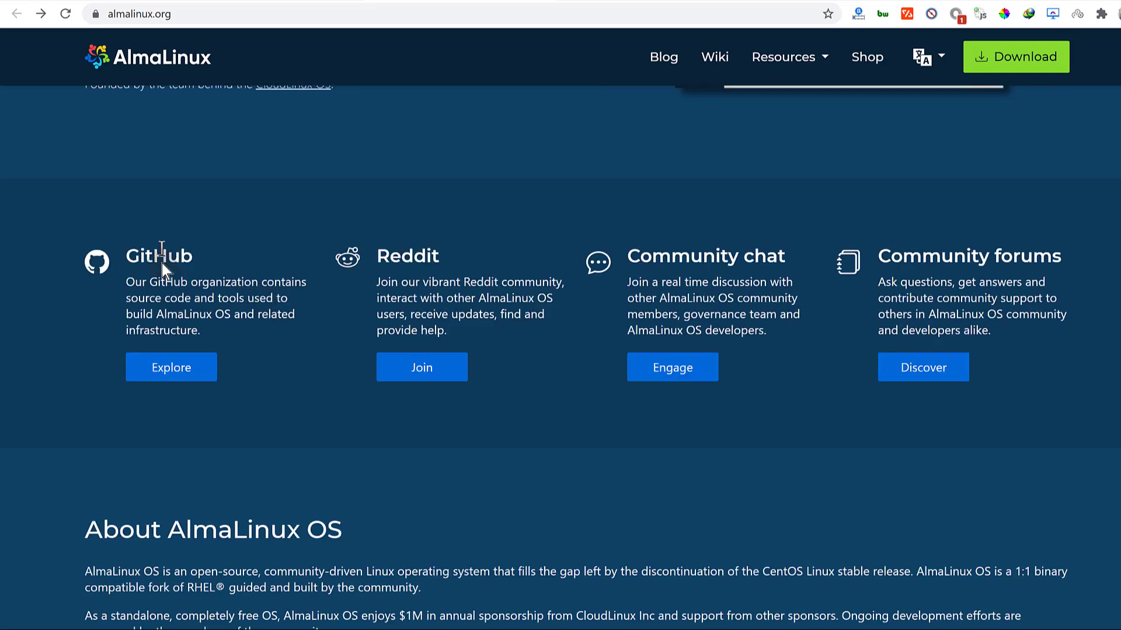
scroll(313, 279, down, 3)
scroll(302, 280, down, 3)
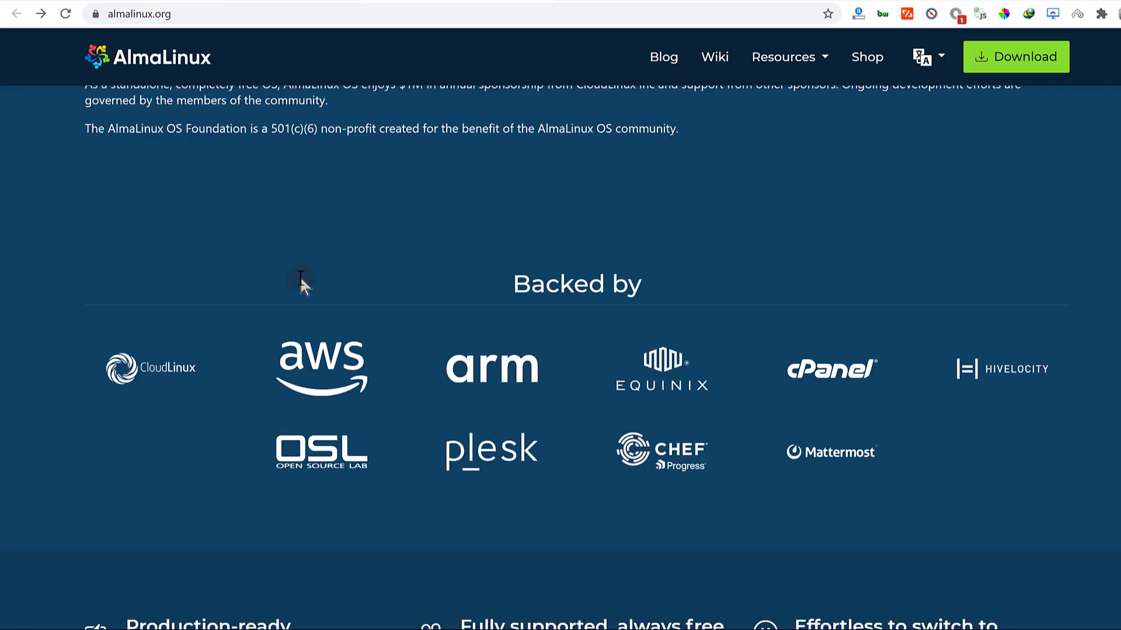
scroll(648, 315, down, 1)
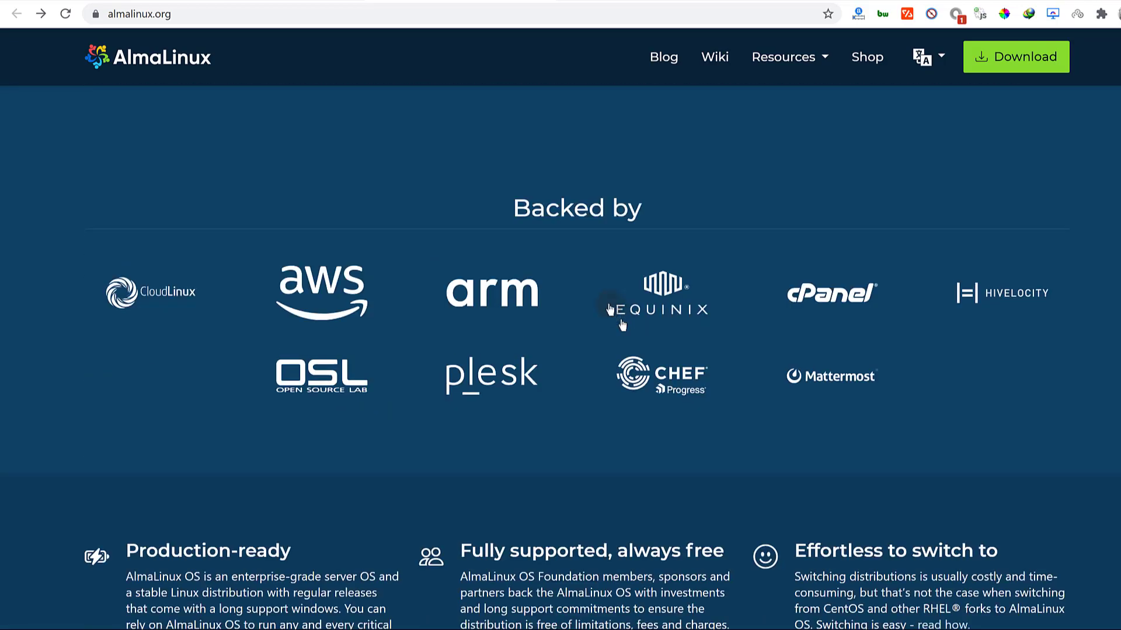
scroll(371, 363, up, 5)
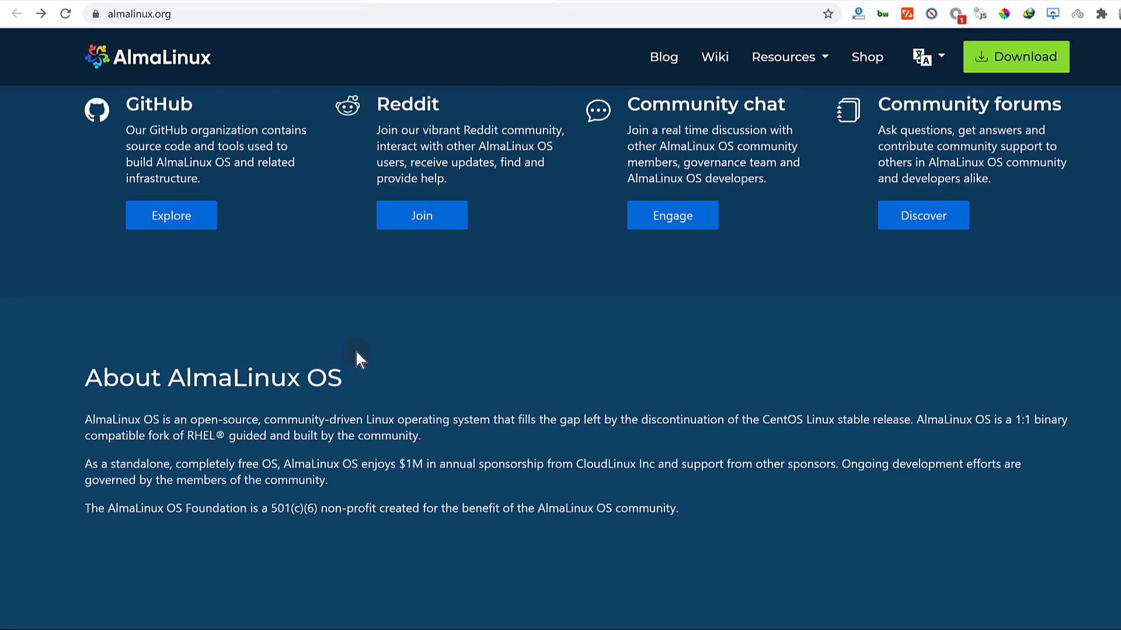
scroll(211, 85, up, 4)
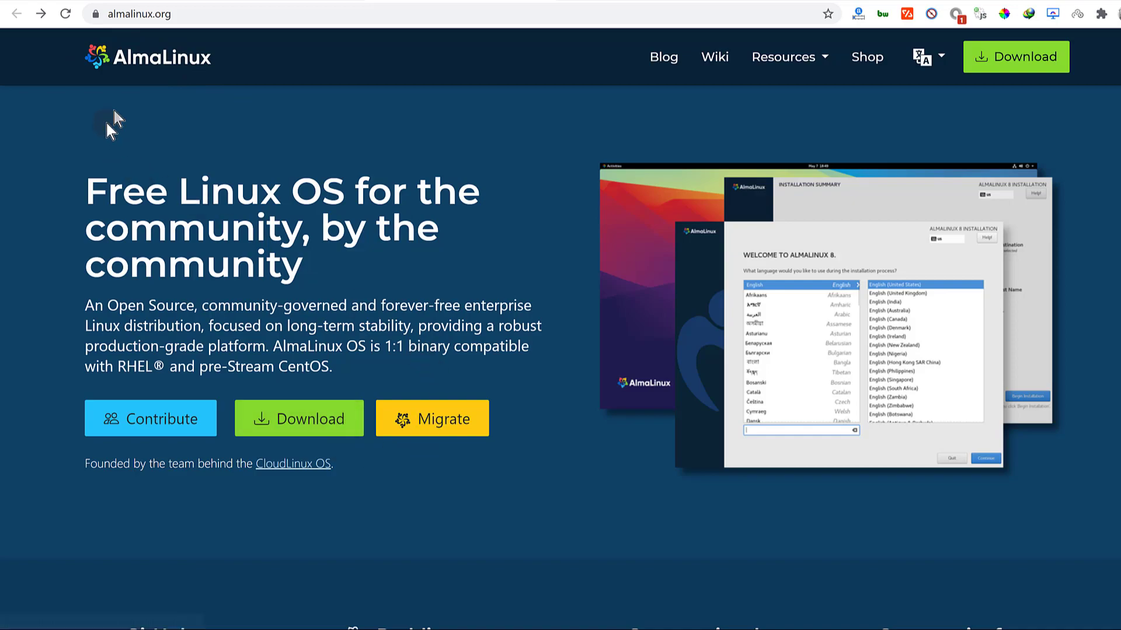
Step: Open the almalinux-deploy repo from Migrate, highlight its release 8.4 output, then go back
right_click(425, 420)
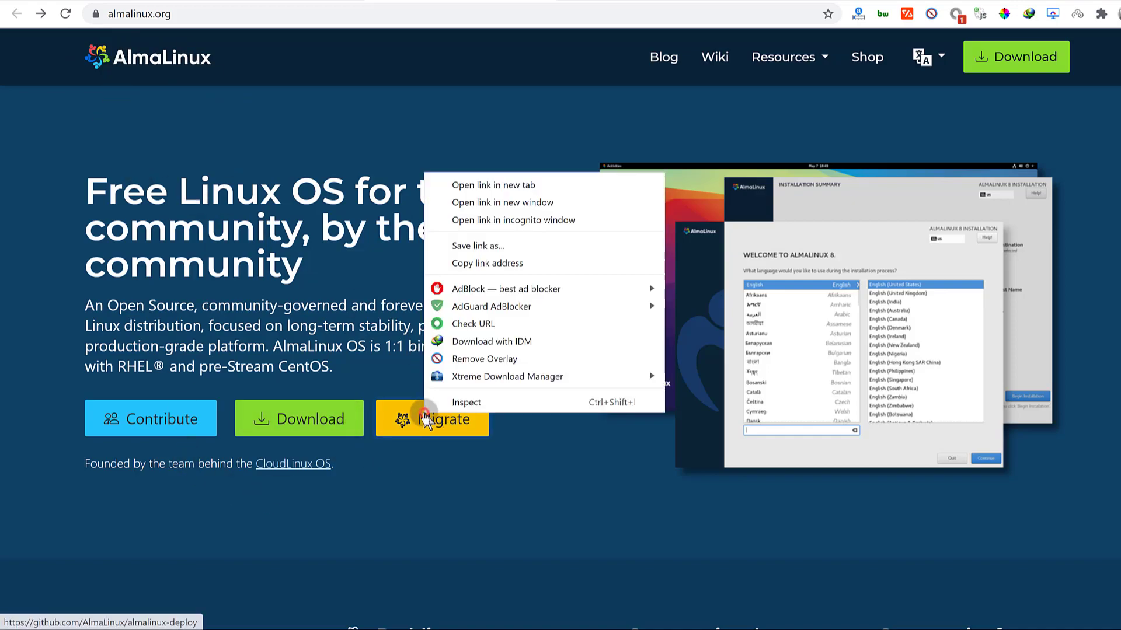
key(Escape)
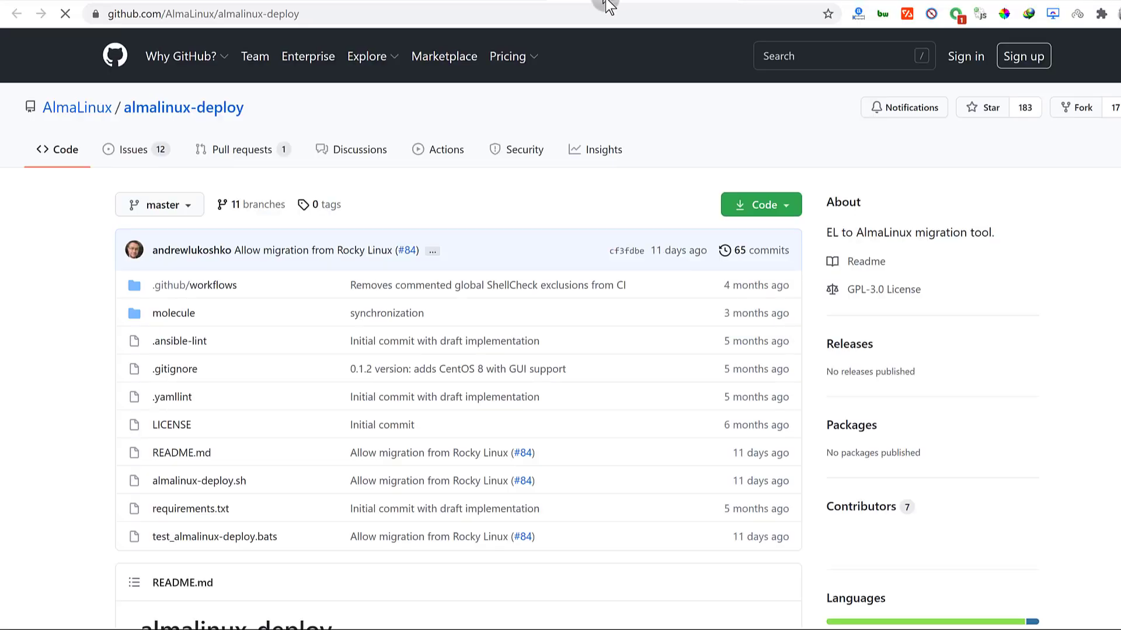
scroll(384, 523, down, 5)
scroll(472, 419, down, 3)
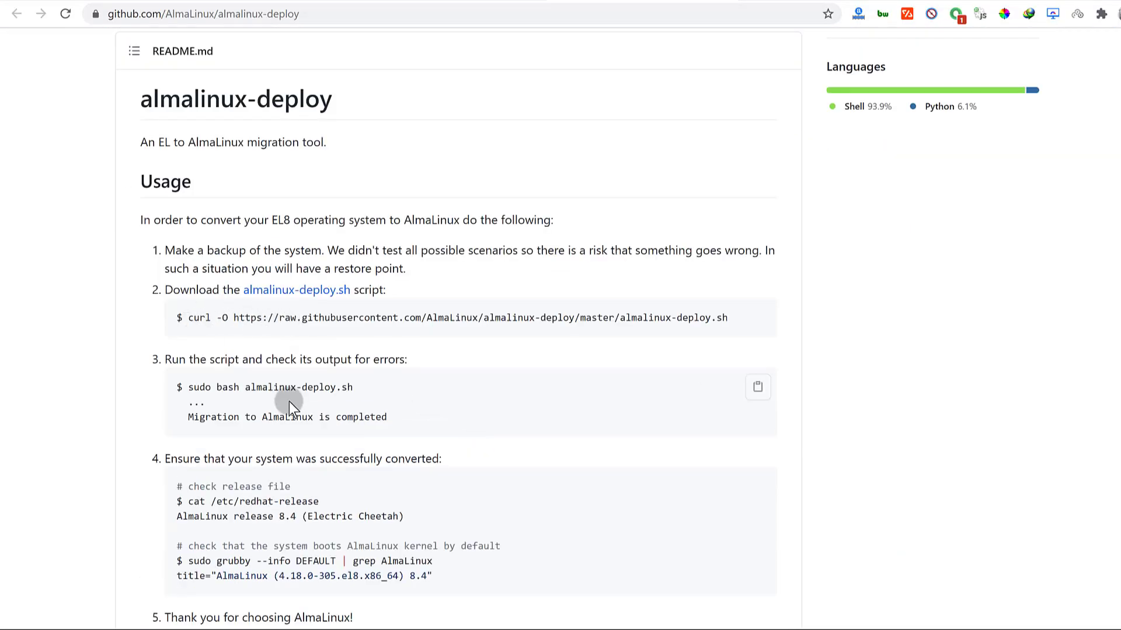
scroll(344, 404, down, 3)
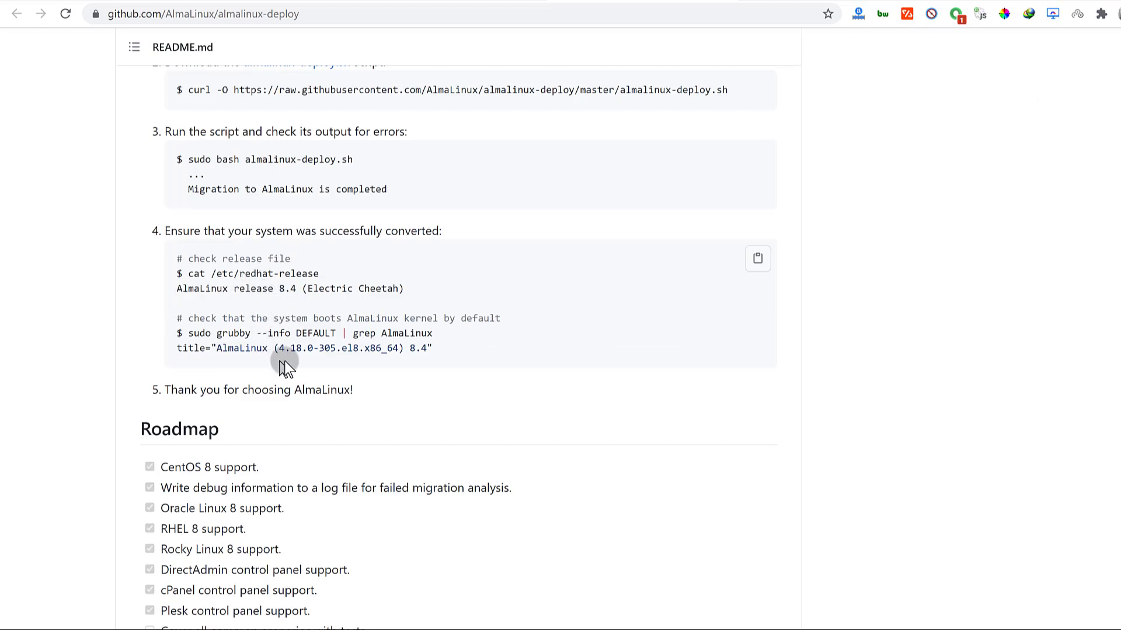
drag(233, 289, 296, 287)
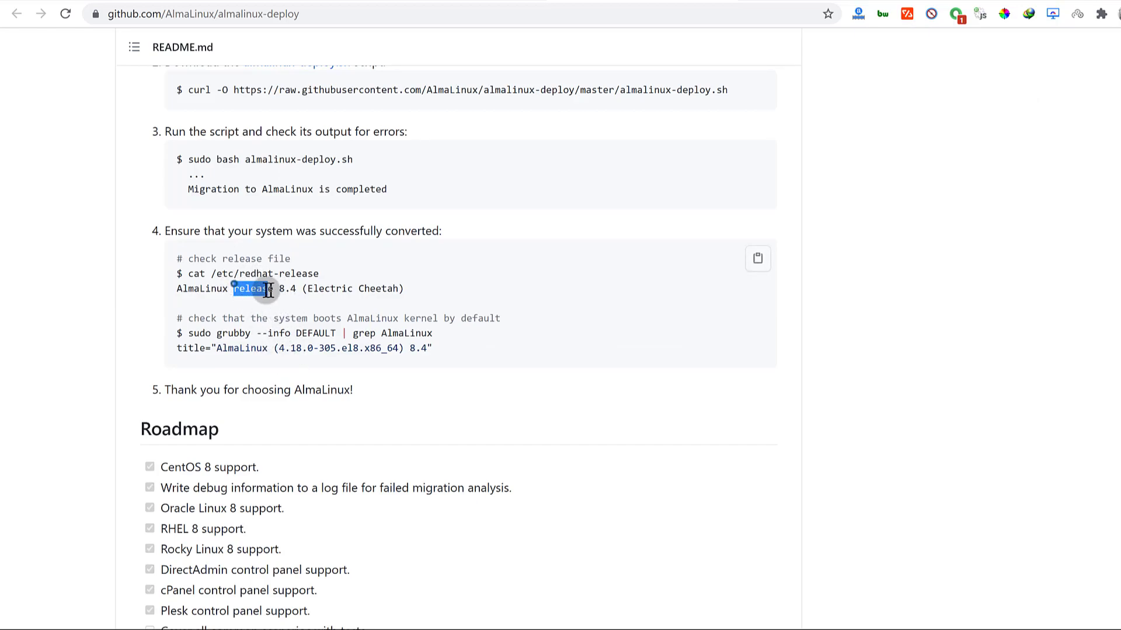
click(232, 299)
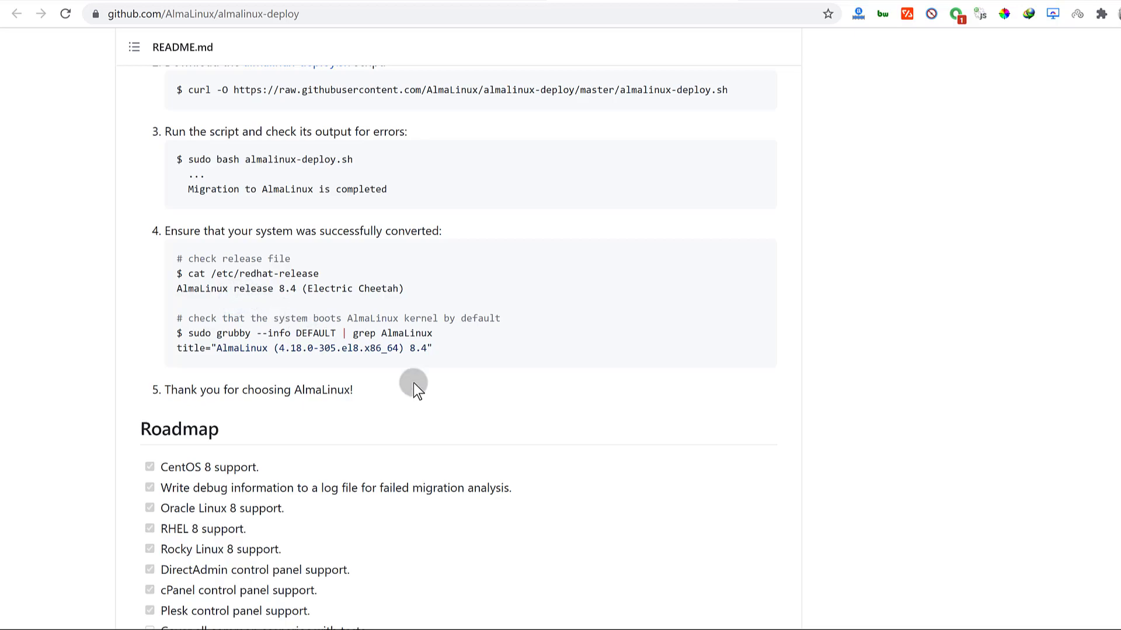
scroll(414, 383, up, 10)
scroll(413, 383, up, 3)
key(alt+Left)
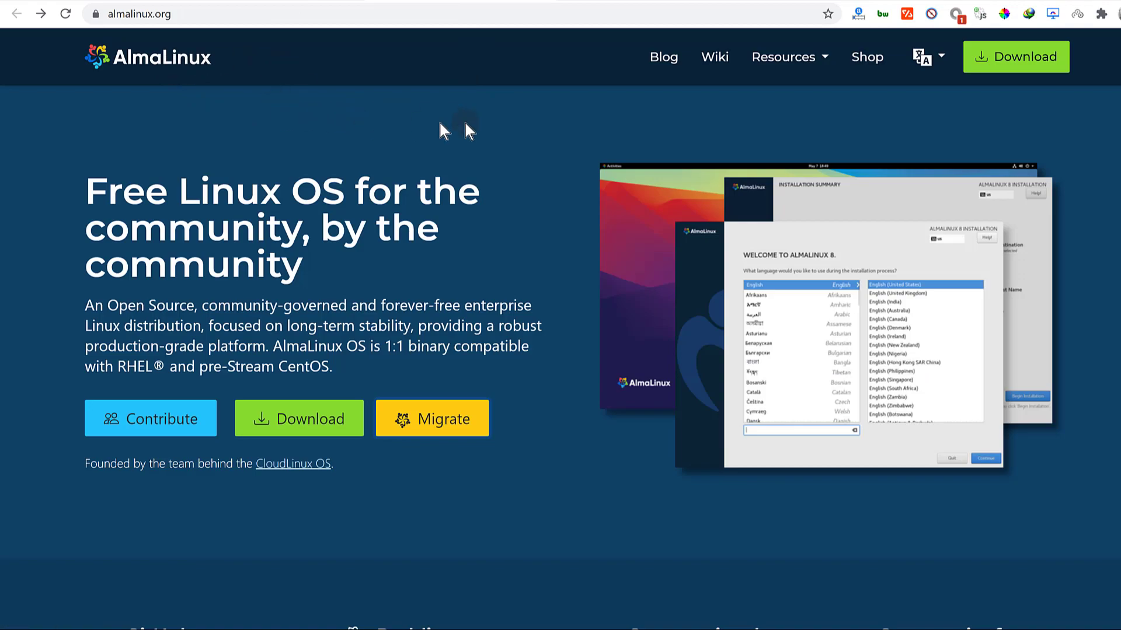
Step: Go forward to the almalinux-deploy repo, then search 'red hat doc' and open Red Hat's documentation
key(alt+Right)
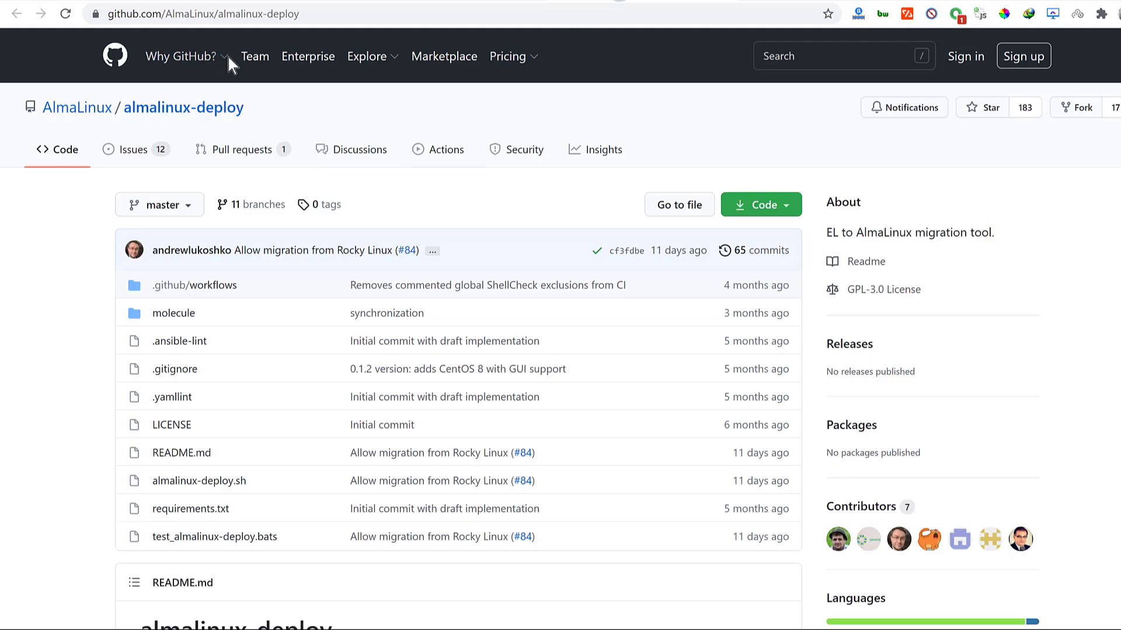
click(241, 10)
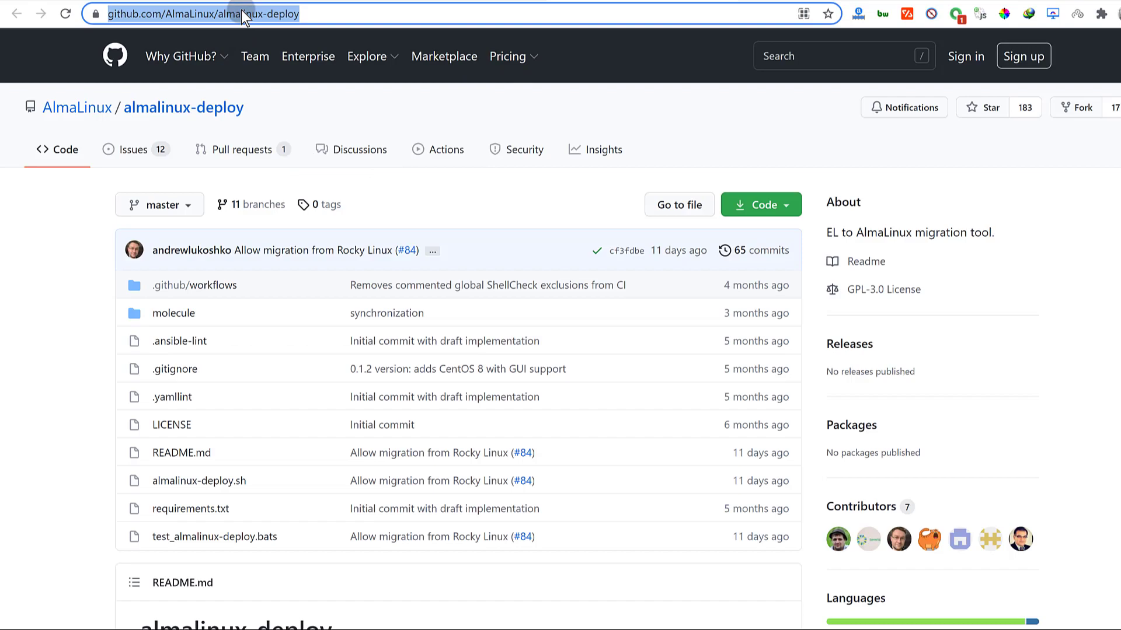
text(red )
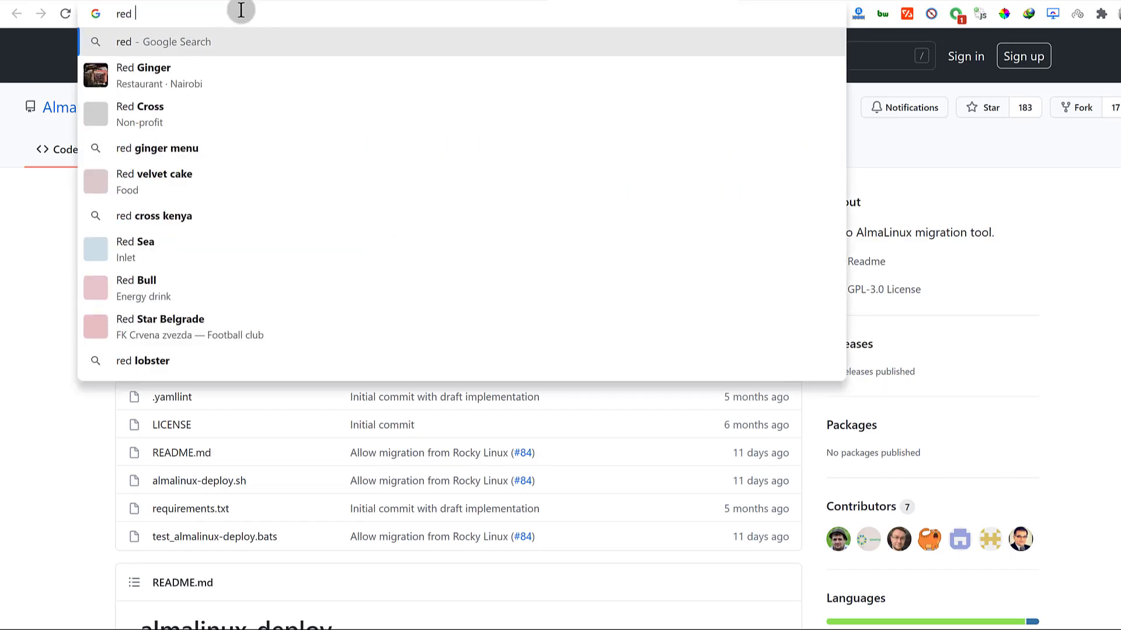
text(hat )
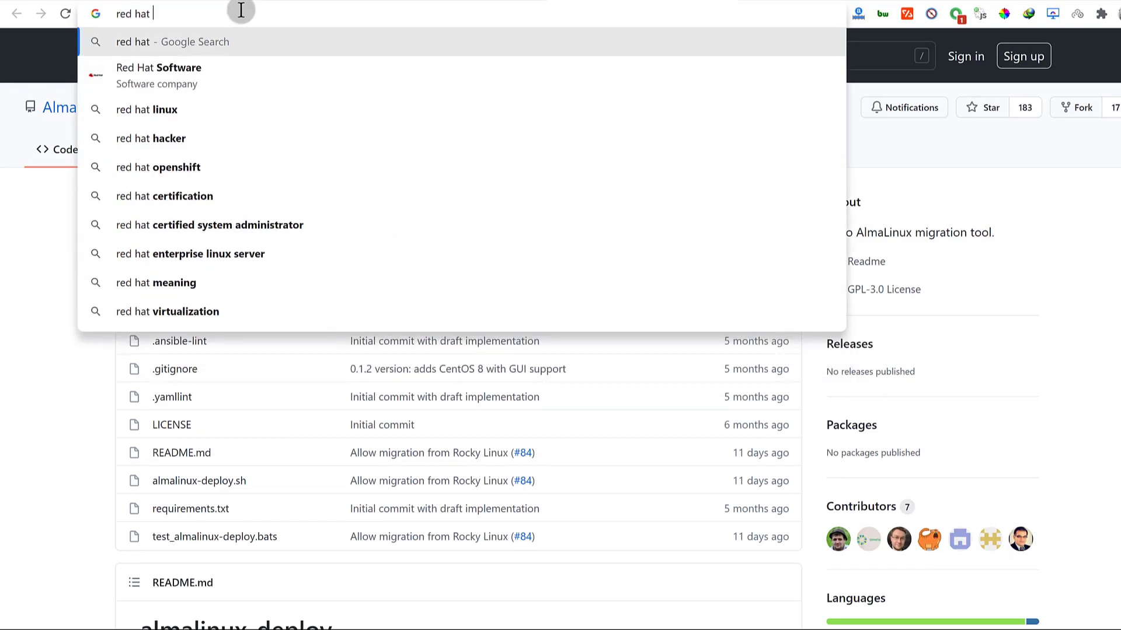
text(d)
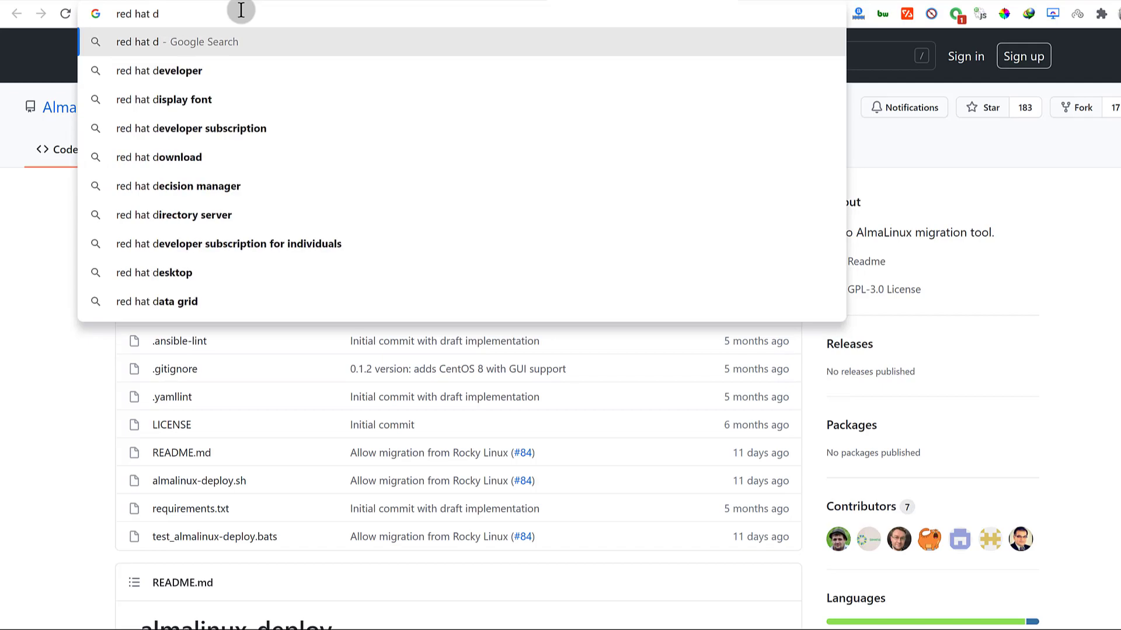
text(oc)
key(Return)
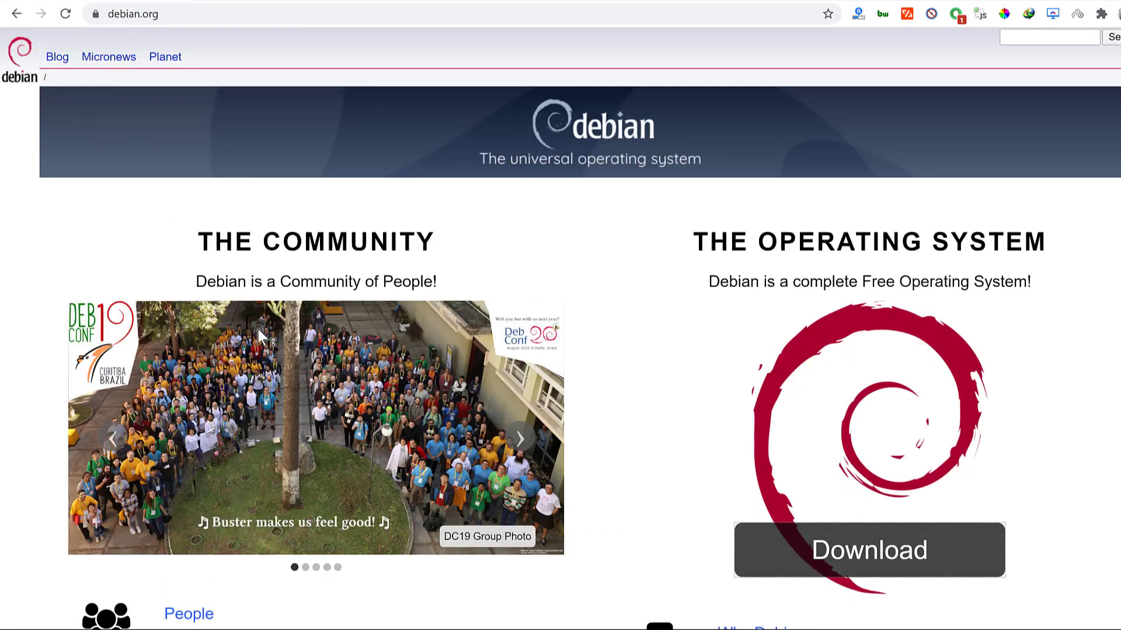
click(271, 298)
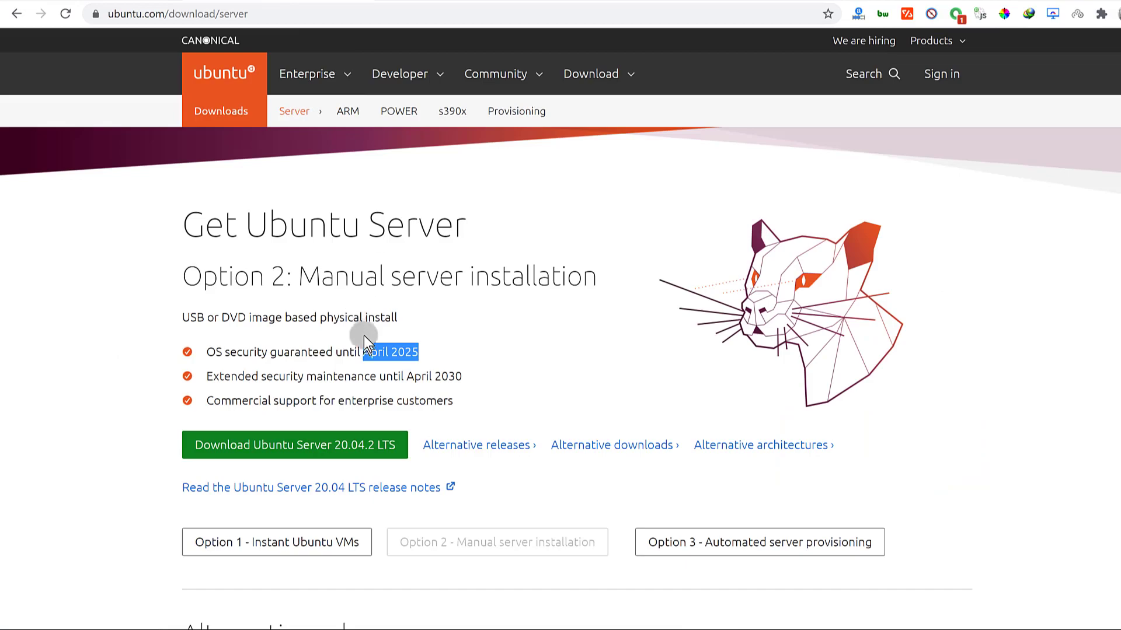
Step: Switch to the Ubuntu Server manual installation page and clear the April 2025 highlight
click(389, 445)
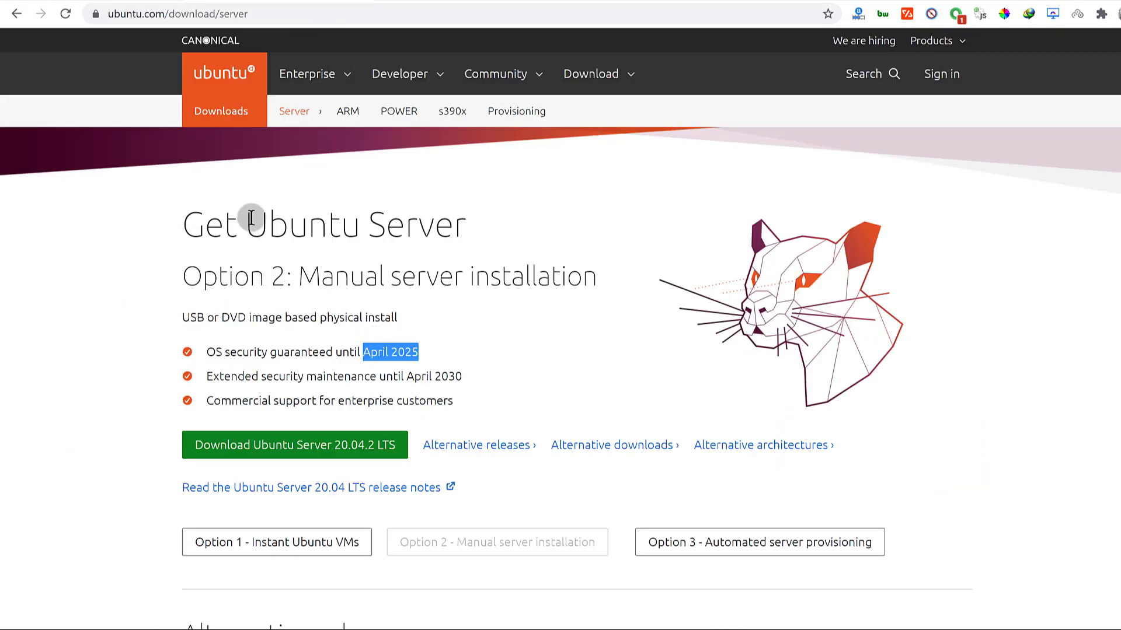
click(443, 349)
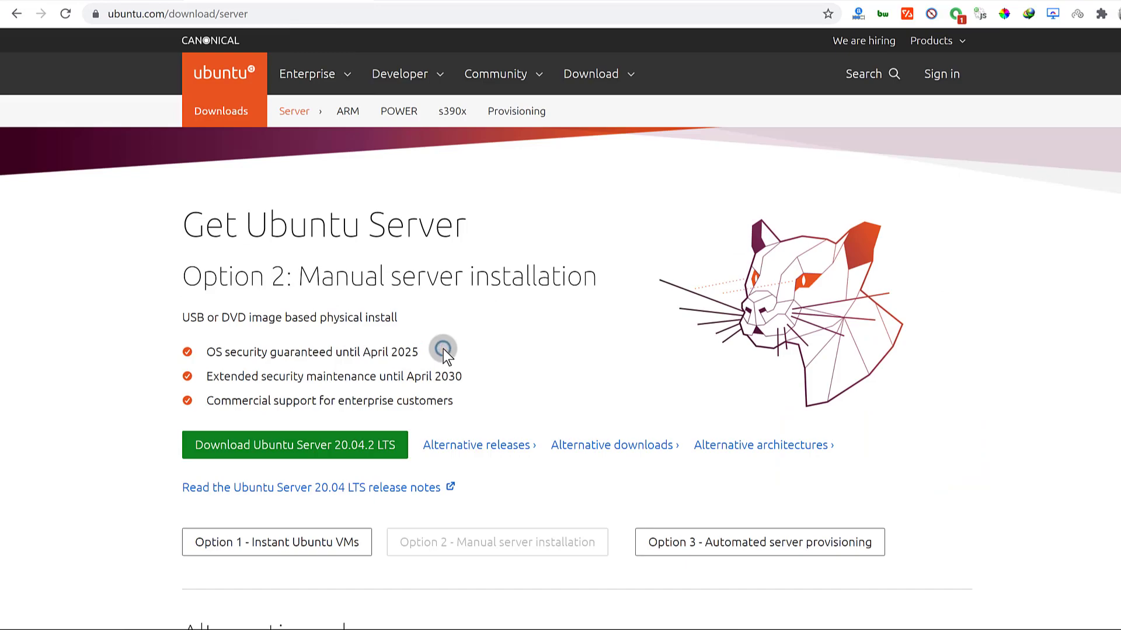